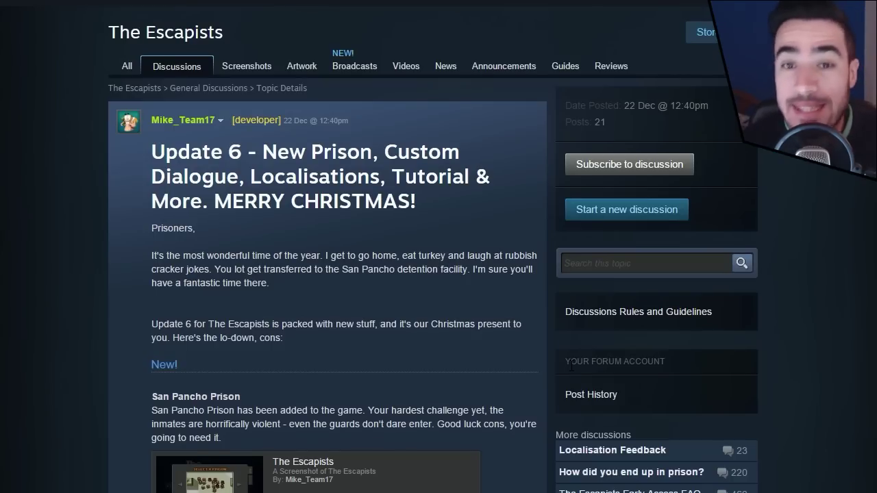
Scroll the Update 6 post down to the Custom Dialogue section about editing NPC speech
scroll(492, 327, "down", 4)
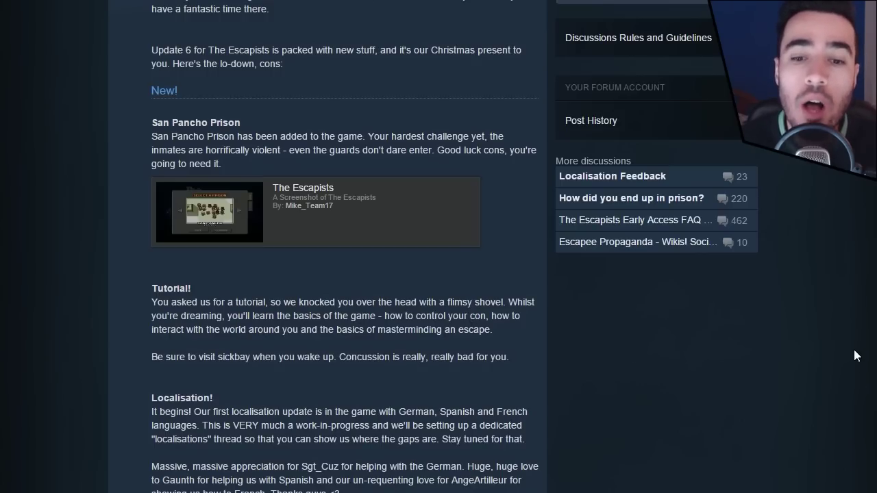
scroll(771, 350, "down", 3)
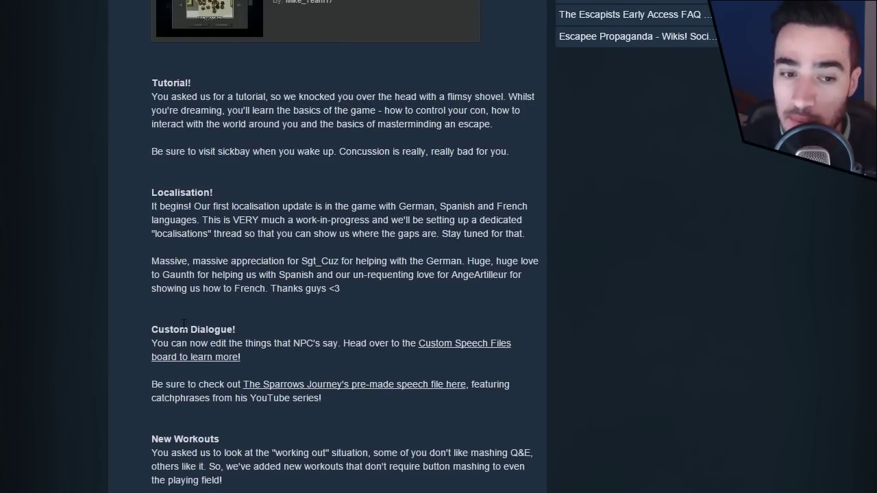
scroll(344, 340, "down", 1)
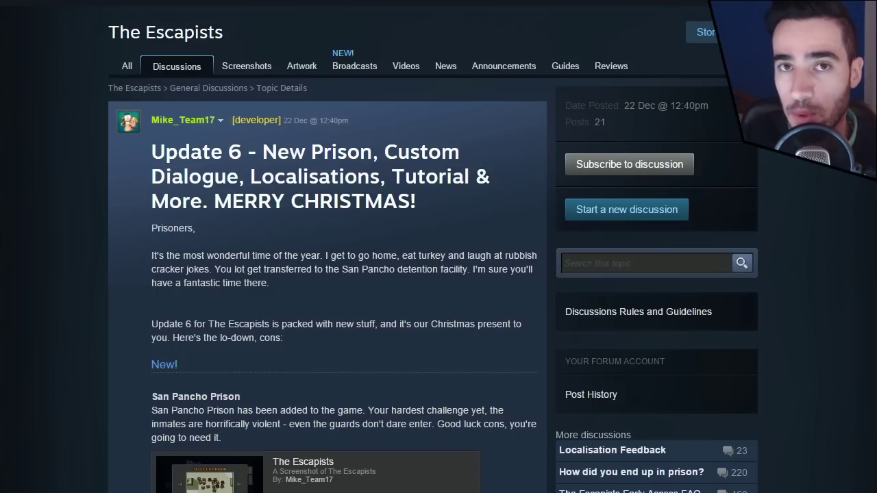
Scroll through the Custom Speech Files welcome post to its speech_custom.dat editing instructions
scroll(329, 274, "down", 20)
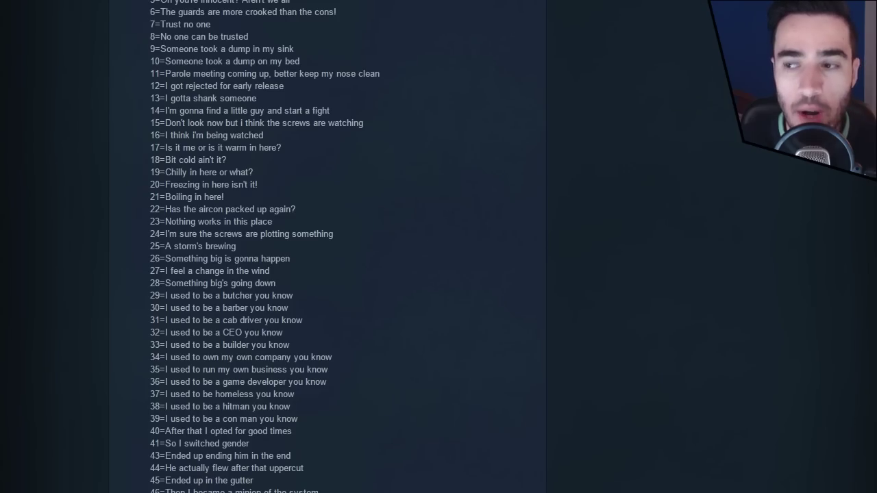
scroll(492, 335, "down", 20)
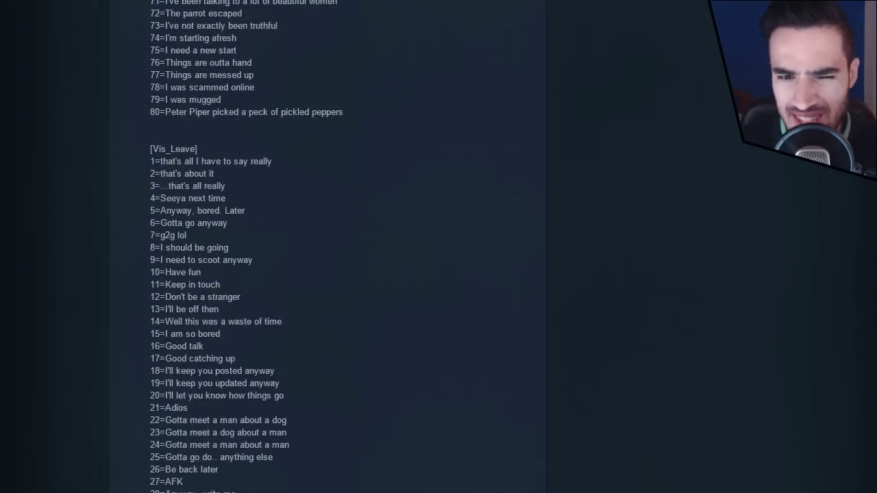
scroll(491, 339, "up", 3)
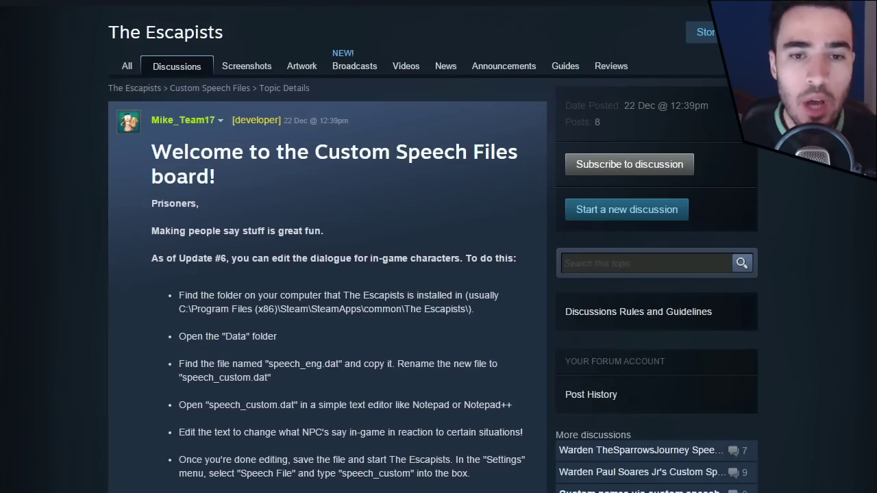
scroll(254, 237, "down", 2)
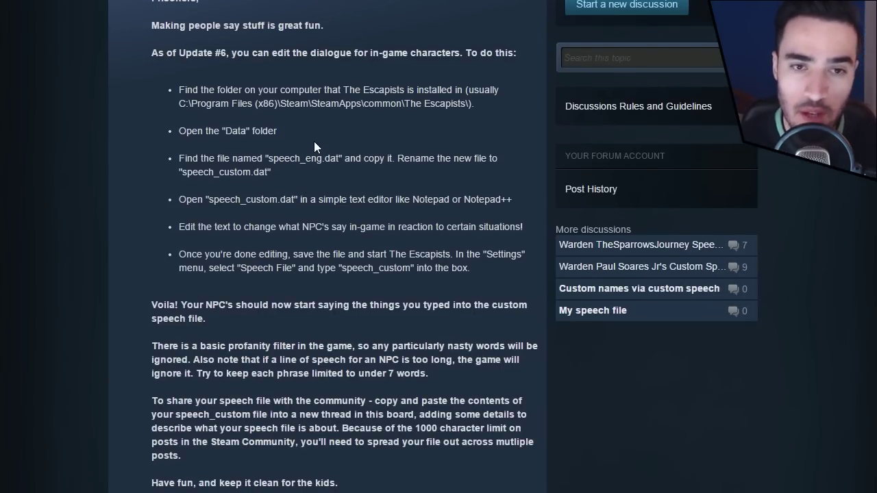
scroll(314, 141, "up", 1)
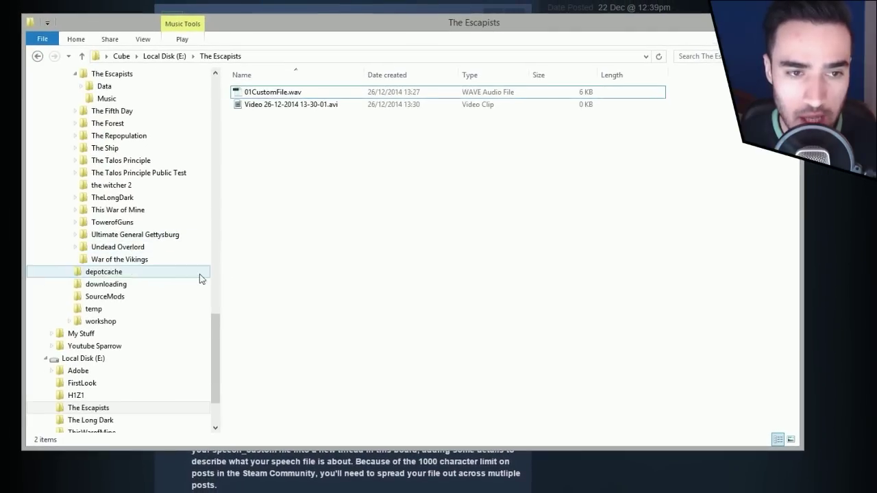
Browse Local Disk (D:) and open the Games > Steam folder
scroll(202, 278, "up", 15)
scroll(161, 226, "up", 1)
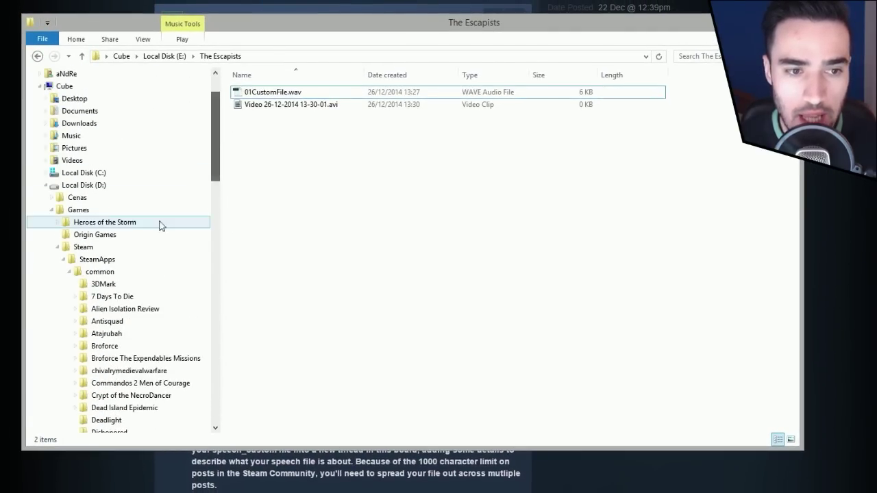
left_click(82, 197)
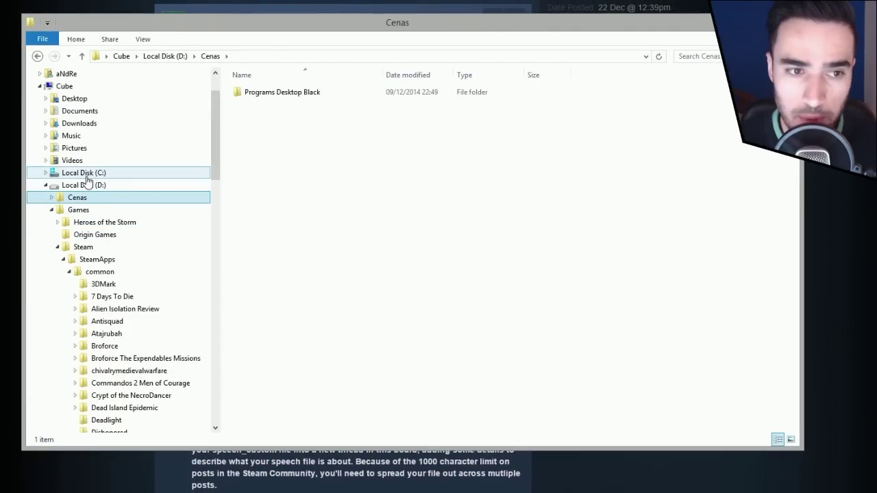
left_click(81, 172)
left_click(85, 185)
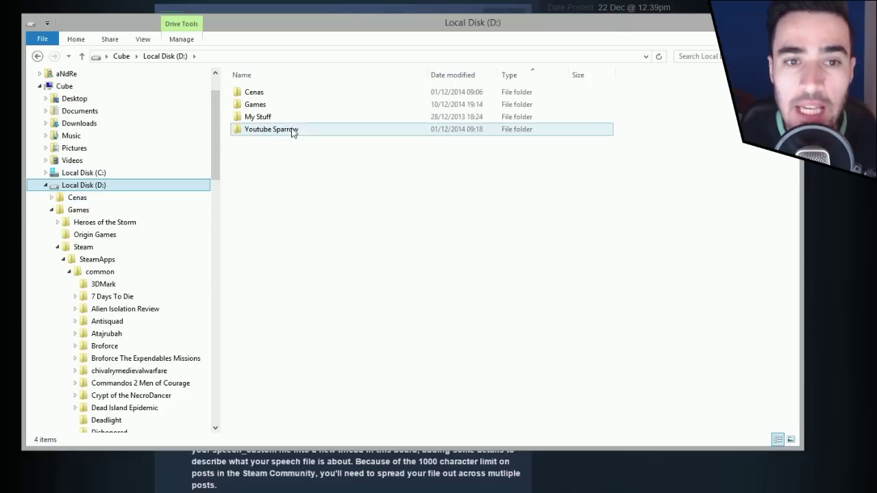
double_click(261, 108)
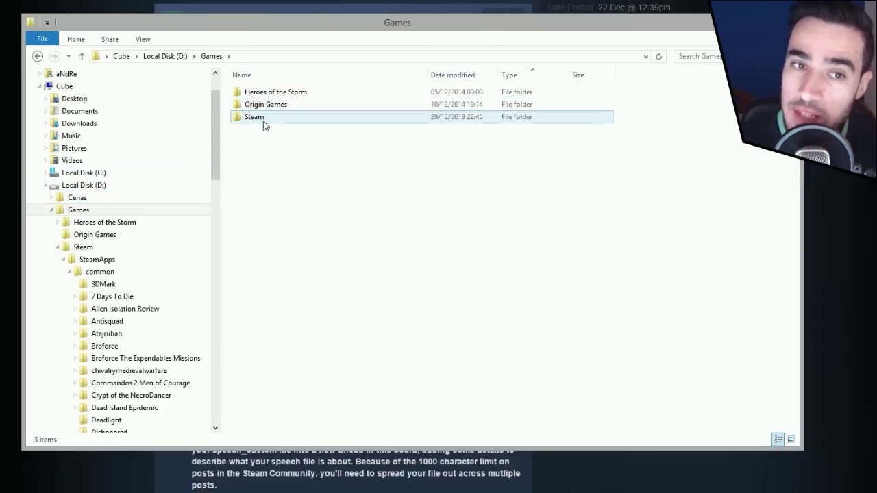
double_click(263, 119)
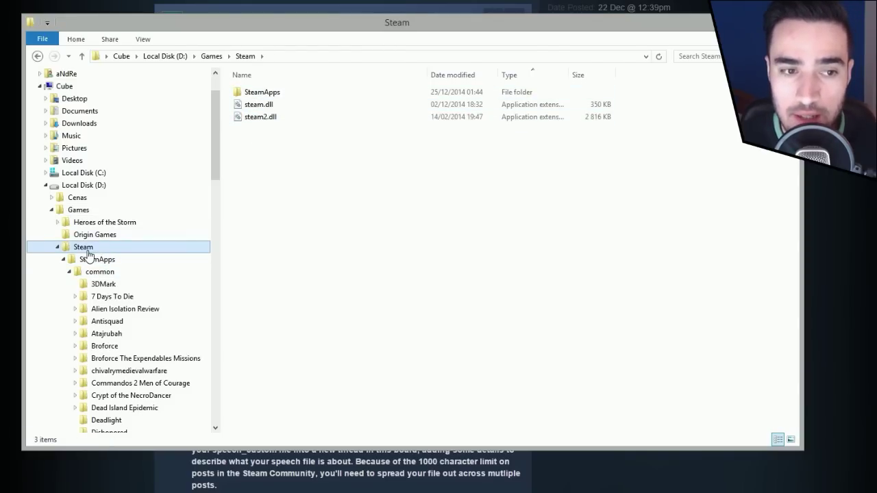
Open SteamApps > common > The Escapists > Data
double_click(264, 93)
double_click(260, 92)
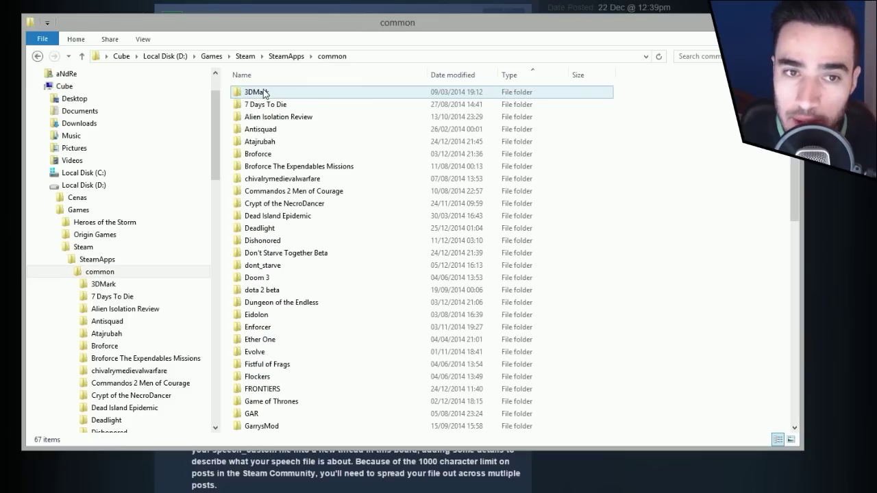
left_click(264, 265)
key("t")
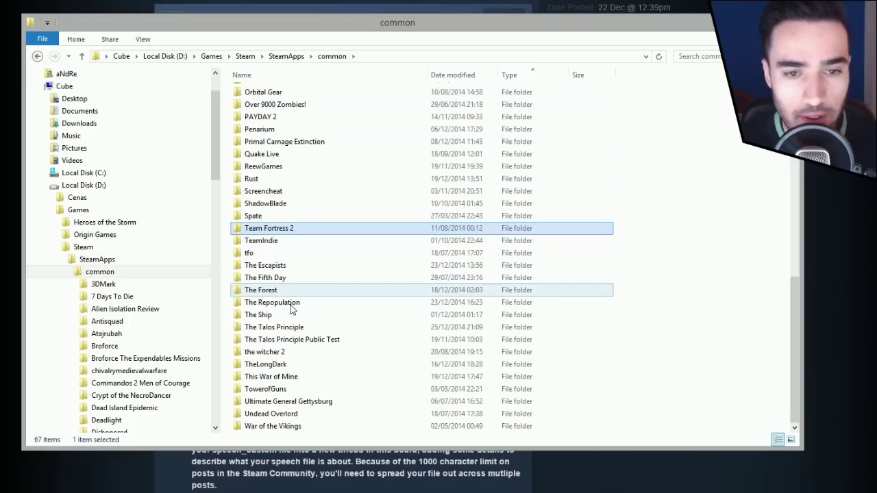
left_click(278, 267)
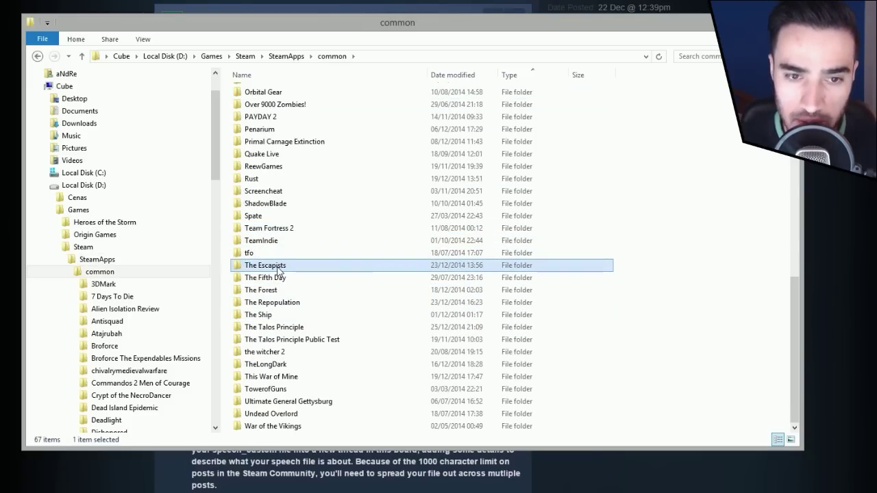
double_click(278, 266)
left_click(256, 96)
double_click(256, 96)
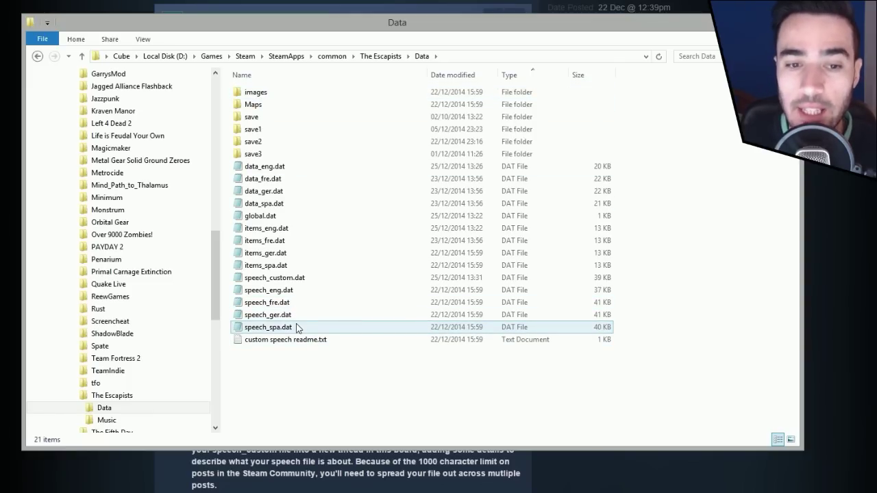
Right-drag speech_eng.dat to copy it here as speech_eng - Copy.dat
left_click(277, 291)
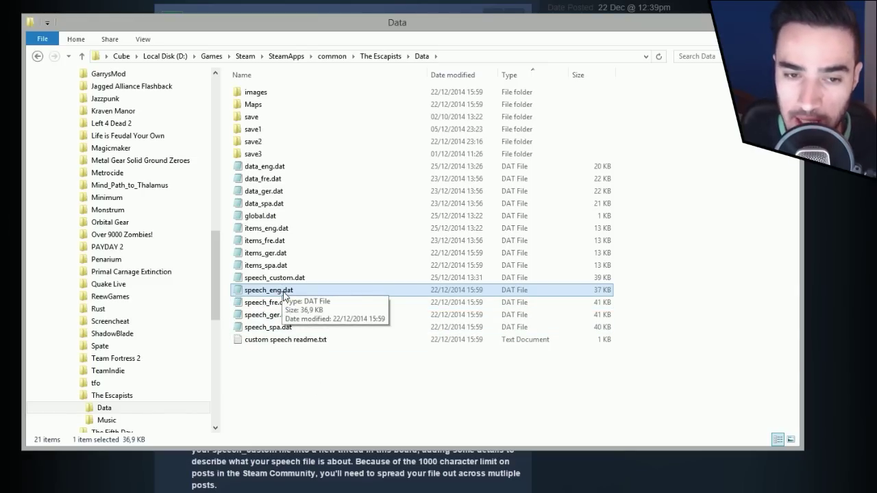
left_click_drag(285, 296, 350, 385)
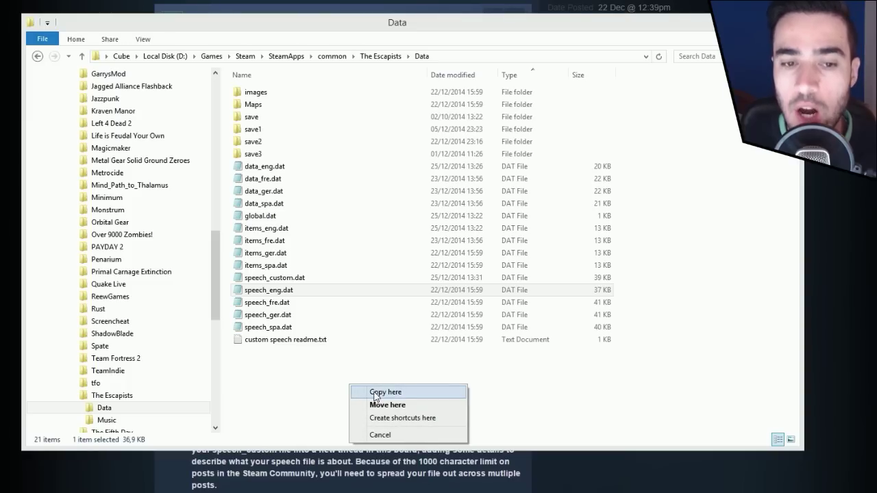
left_click(375, 395)
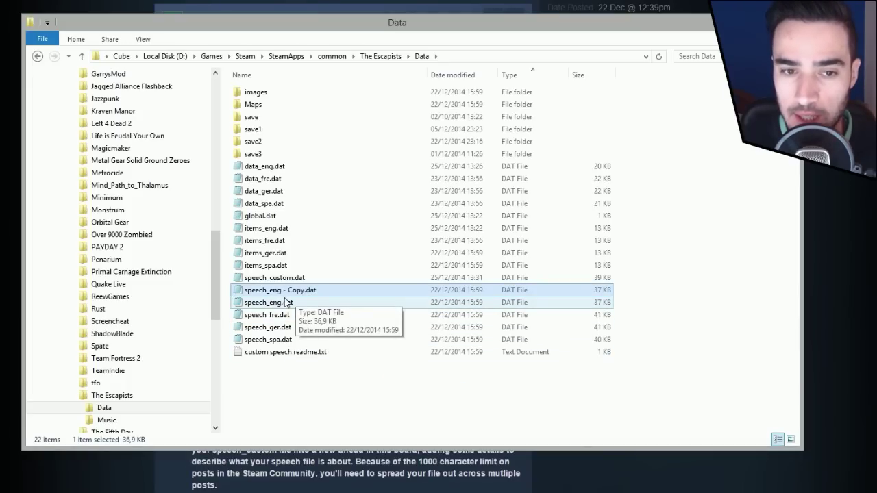
left_click(308, 288)
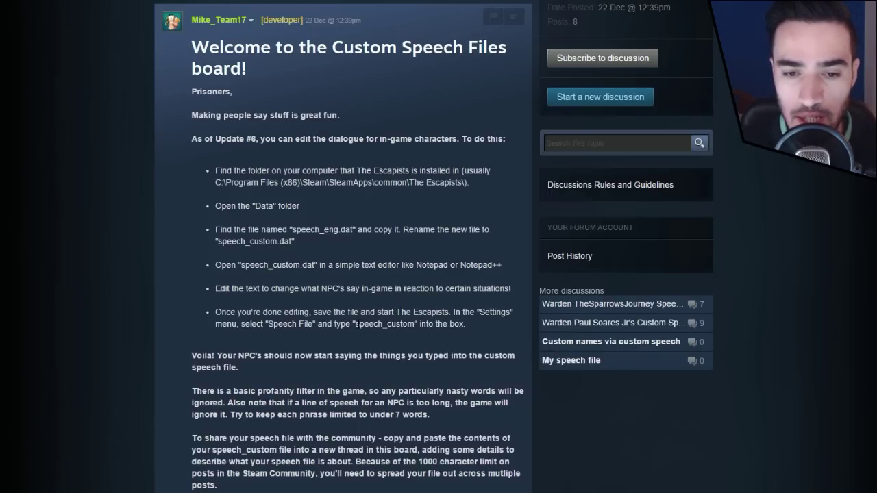
Copy the text speech_custom from the forum instructions and switch back to Explorer
left_click_drag(355, 323, 415, 324)
key("ctrl+c")
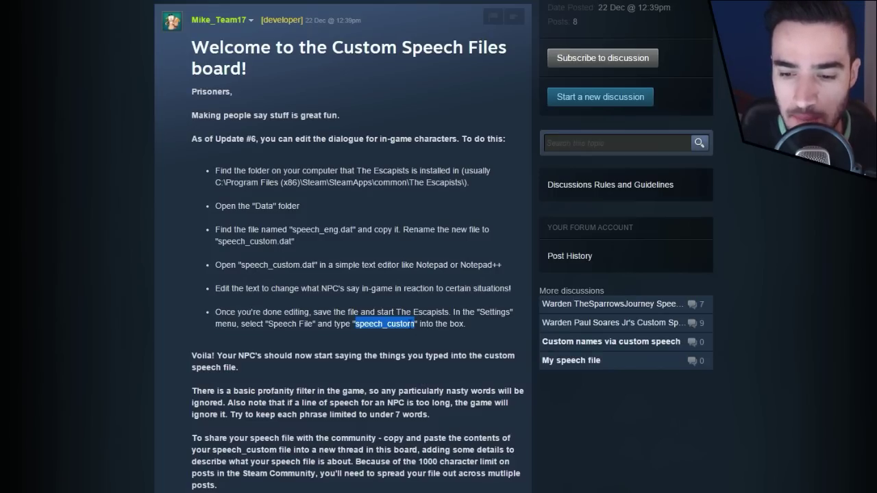
key("alt+Tab")
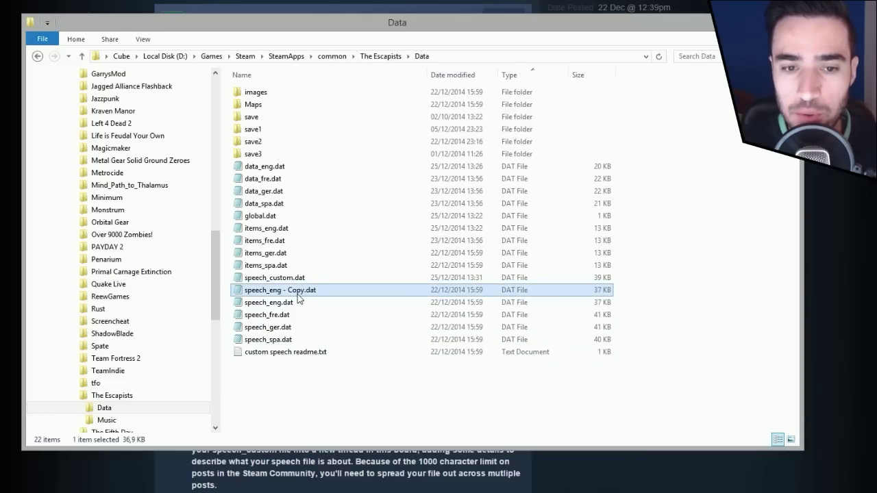
Delete the old speech_custom.dat and rename speech_eng - Copy.dat to speech_custom.dat
key("Up")
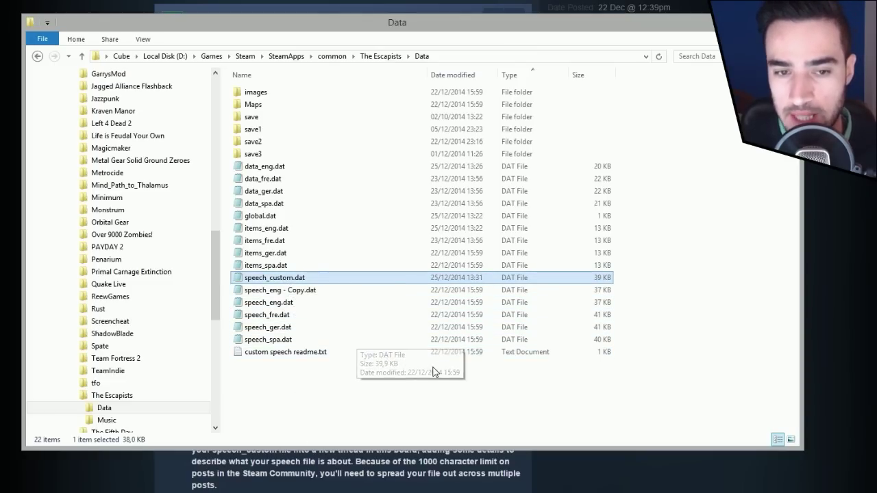
key("End")
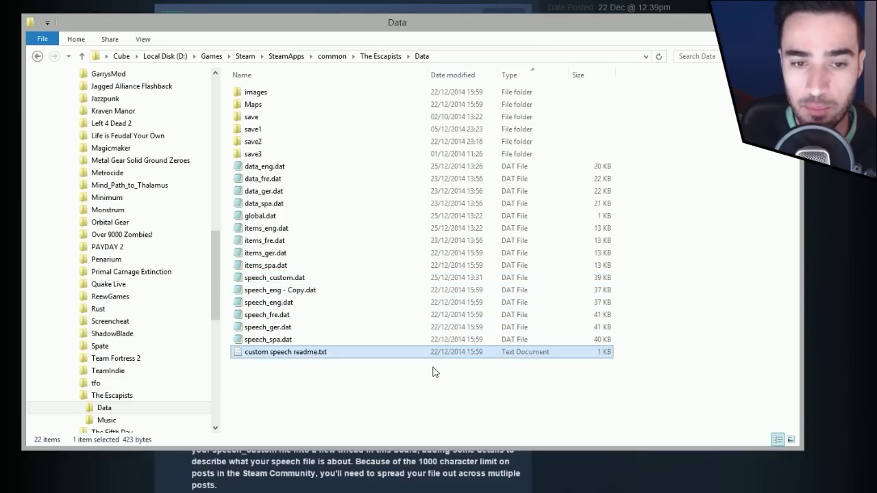
left_click(302, 277)
key("Delete")
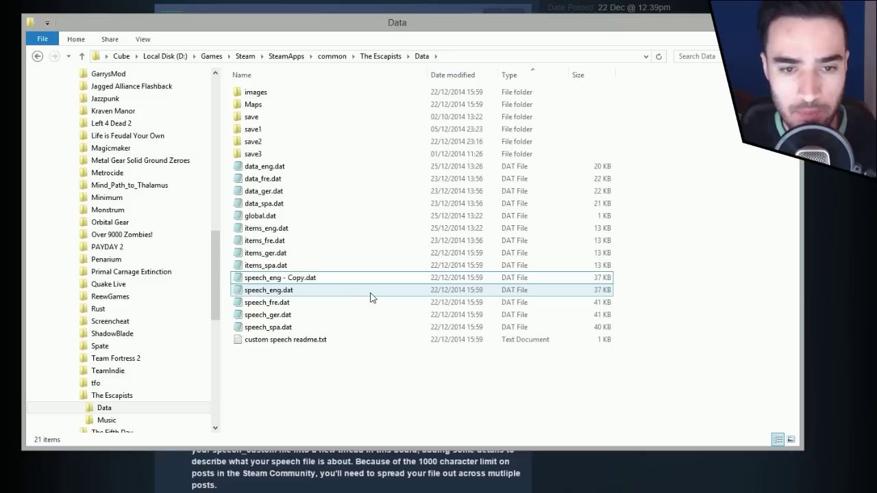
key("F2")
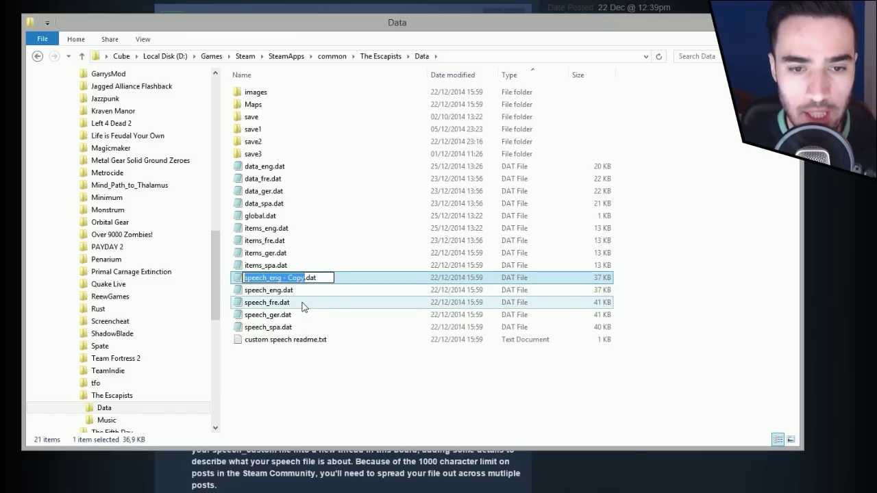
key("ctrl+v")
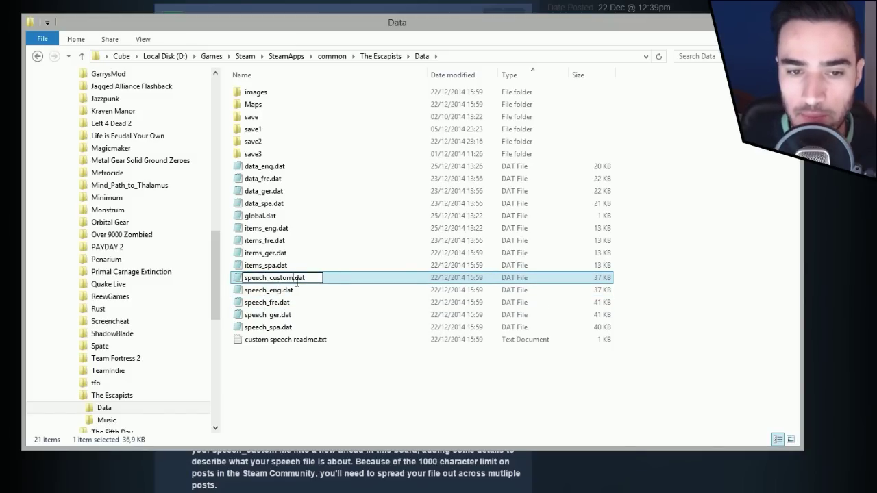
key("Return")
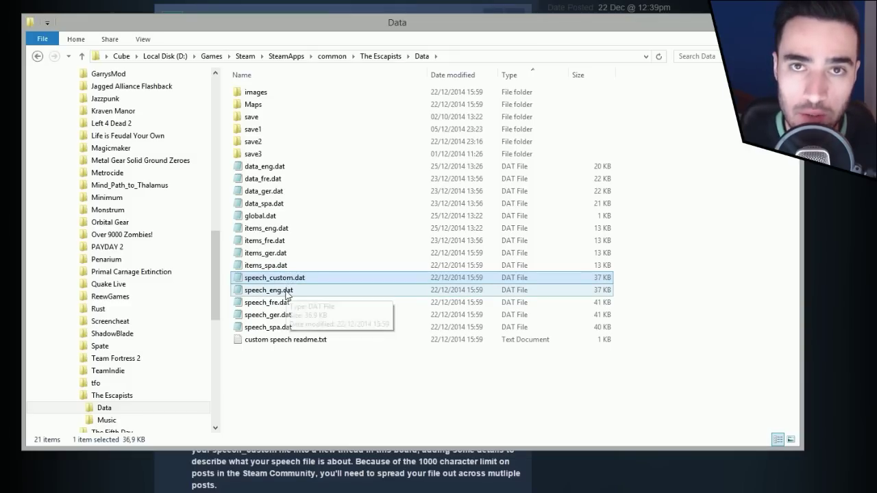
View speech_custom.dat's dialogue lines in Notepad, then close it and select speech_eng.dat
double_click(287, 280)
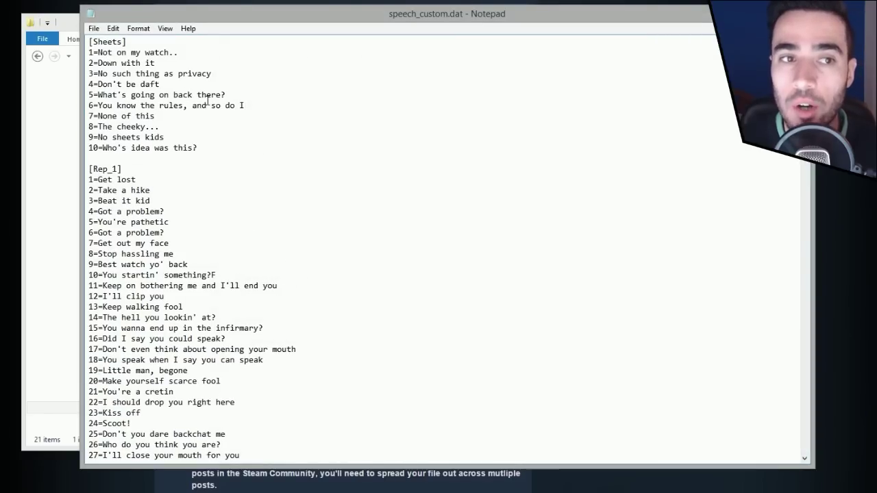
scroll(397, 253, "down", 20)
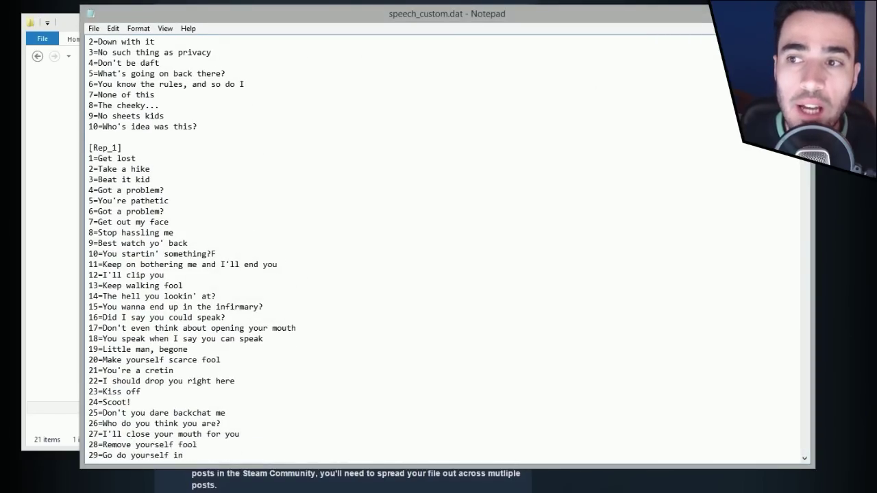
scroll(397, 253, "down", 20)
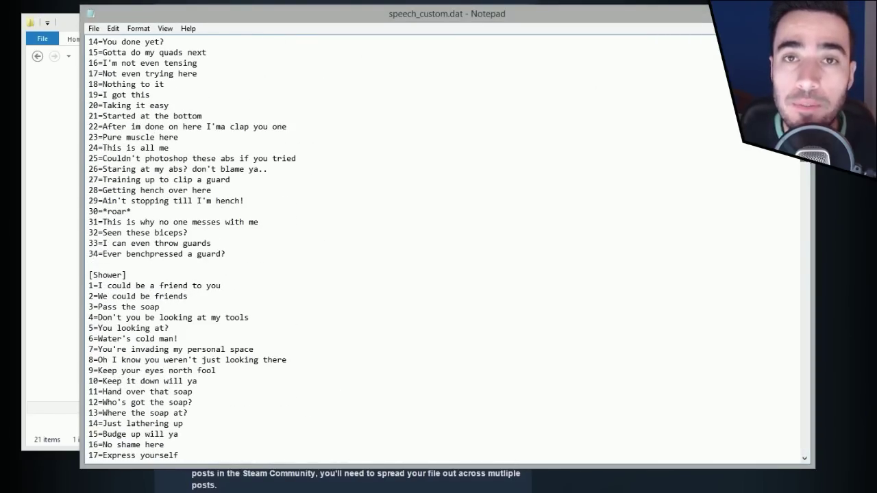
key("alt+F4")
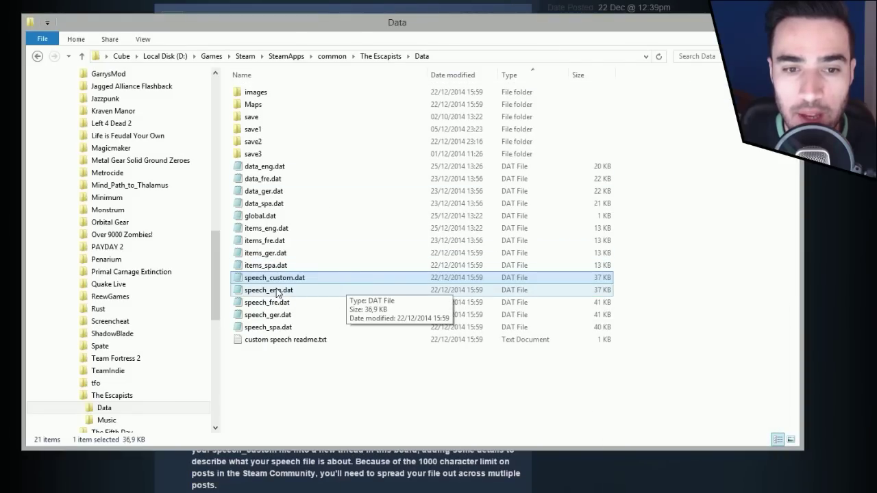
left_click(277, 292)
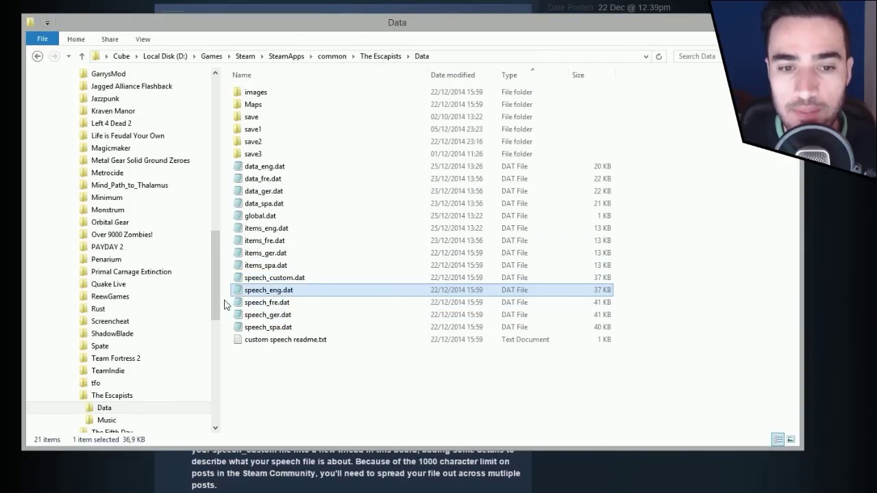
Reopen speech_custom.dat in Notepad and scroll past [JobStaff] to the end of [Warden]
double_click(274, 278)
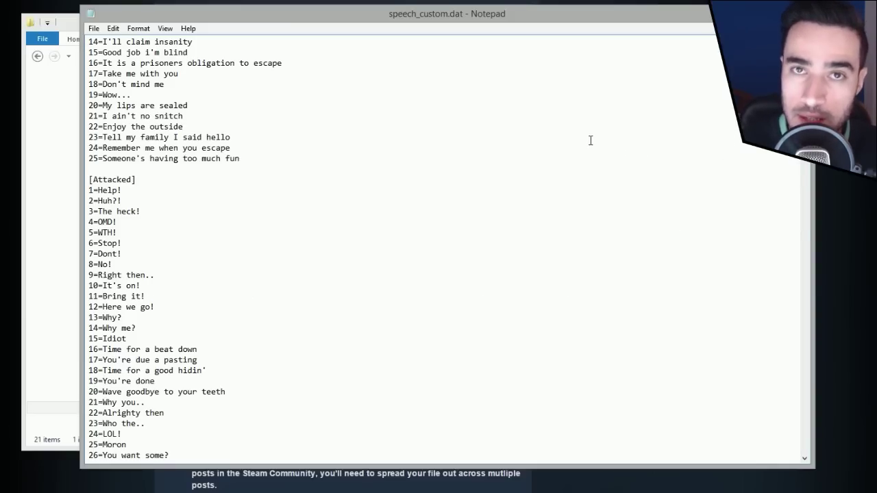
scroll(439, 246, "up", 7)
scroll(438, 247, "down", 20)
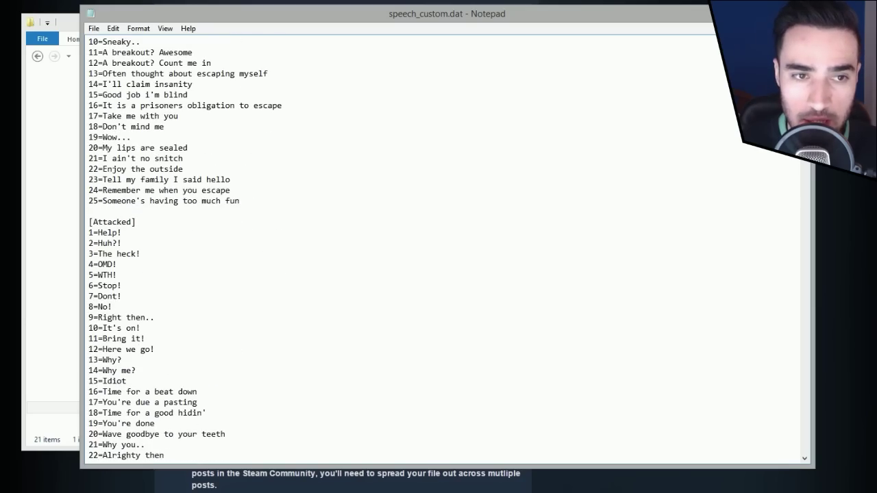
left_click_drag(804, 103, 793, 272)
scroll(251, 204, "up", 5)
scroll(249, 204, "down", 1)
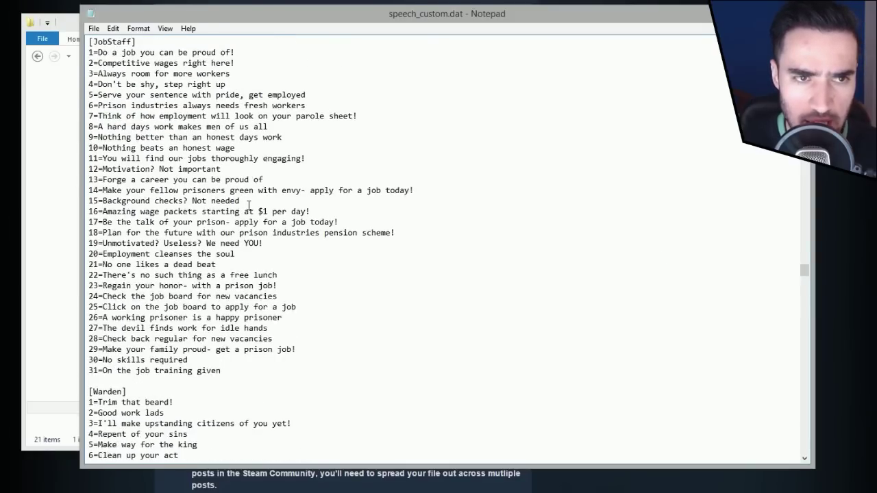
scroll(249, 206, "down", 11)
scroll(137, 226, "up", 3)
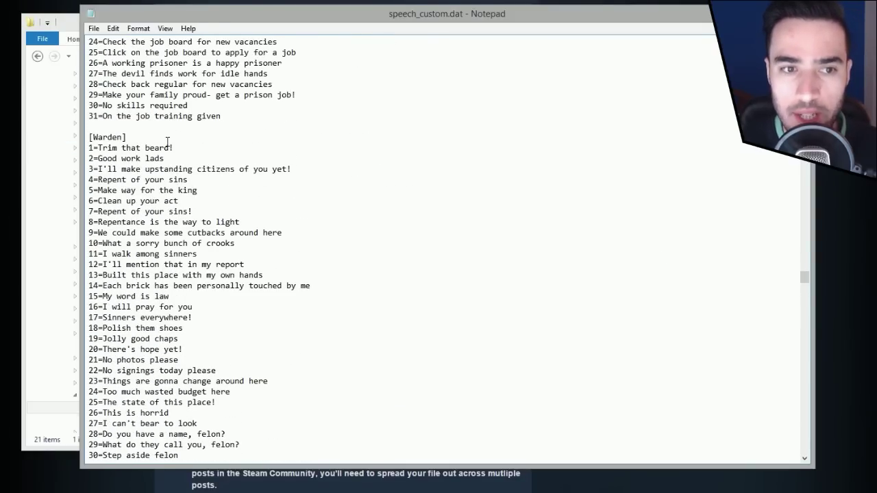
scroll(120, 218, "down", 12)
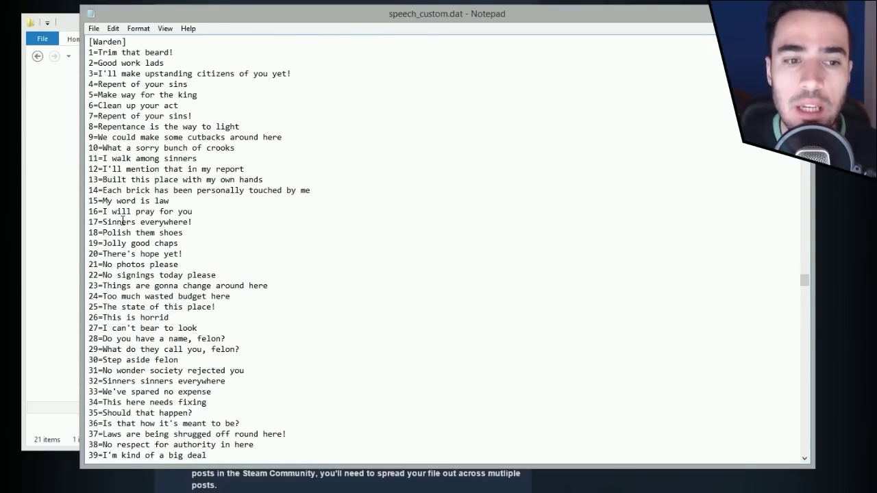
scroll(125, 290, "down", 3)
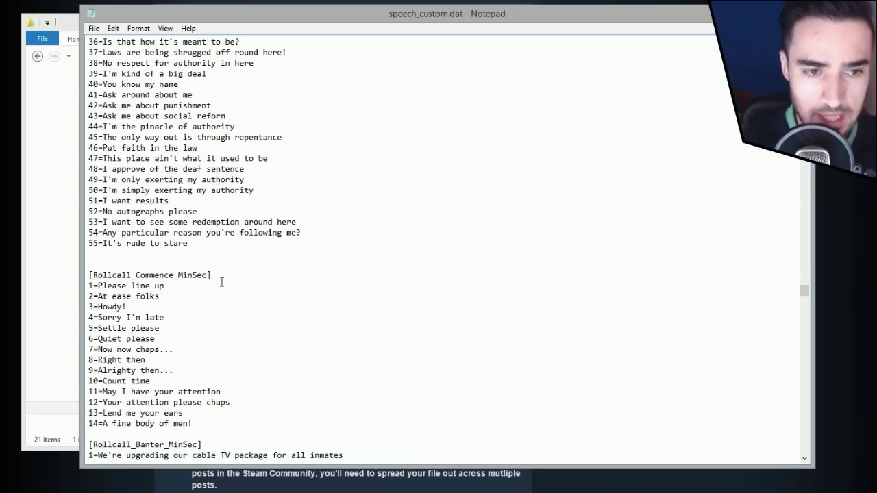
Type 56=I'm THE WARDEN! on a new line after line 55, then review the file
key("Return")
type("56=I'm Y")
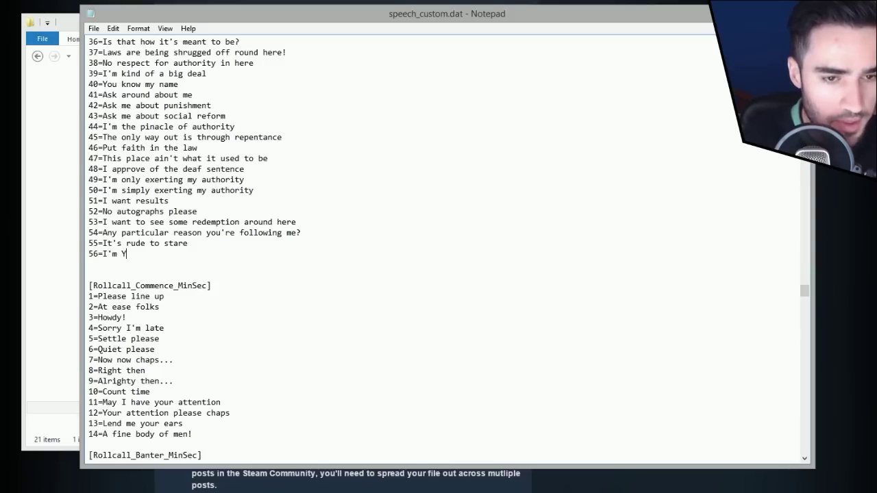
key("BackSpace")
type("THE WARDEN!")
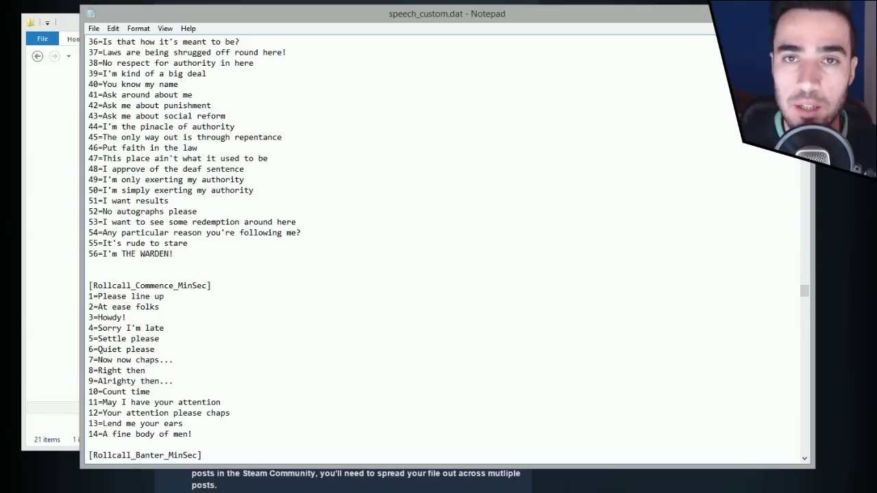
scroll(152, 268, "up", 6)
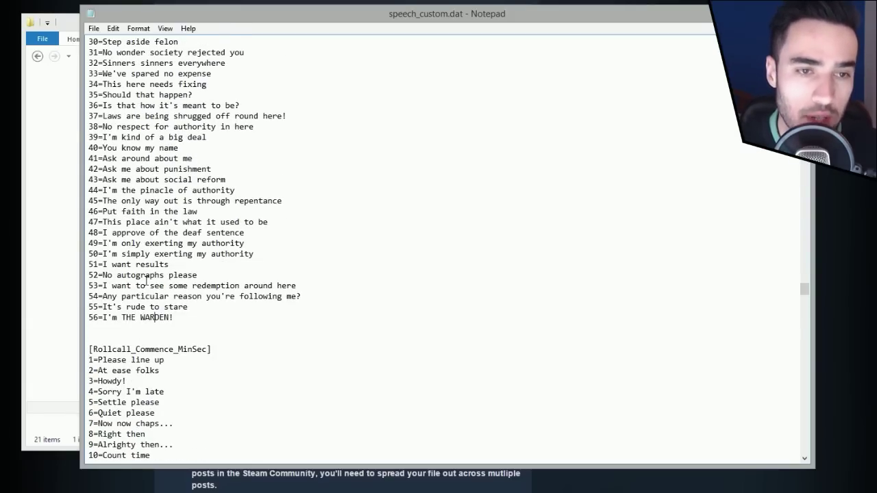
left_click_drag(805, 288, 804, 281)
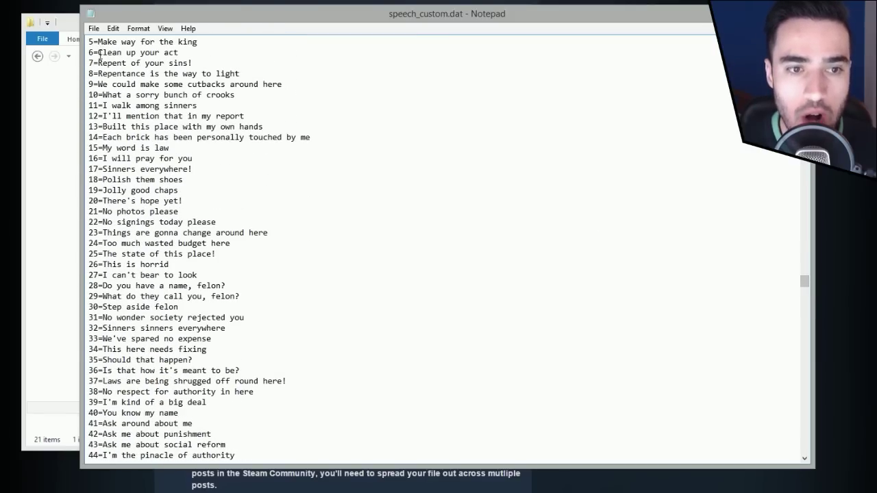
left_click_drag(89, 81, 188, 402)
left_click(169, 307)
scroll(182, 301, "down", 6)
Return to the Data folder showing speech_custom.dat at 37 KB
scroll(182, 302, "down", 3)
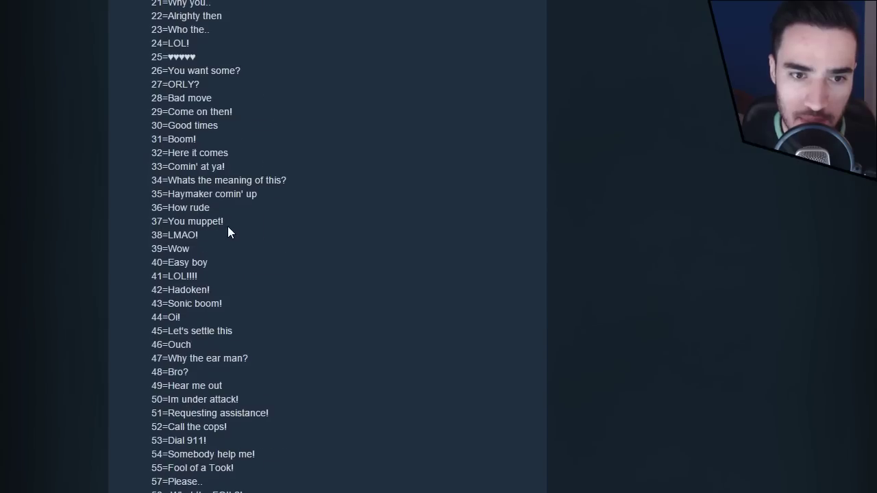
scroll(227, 228, "down", 5)
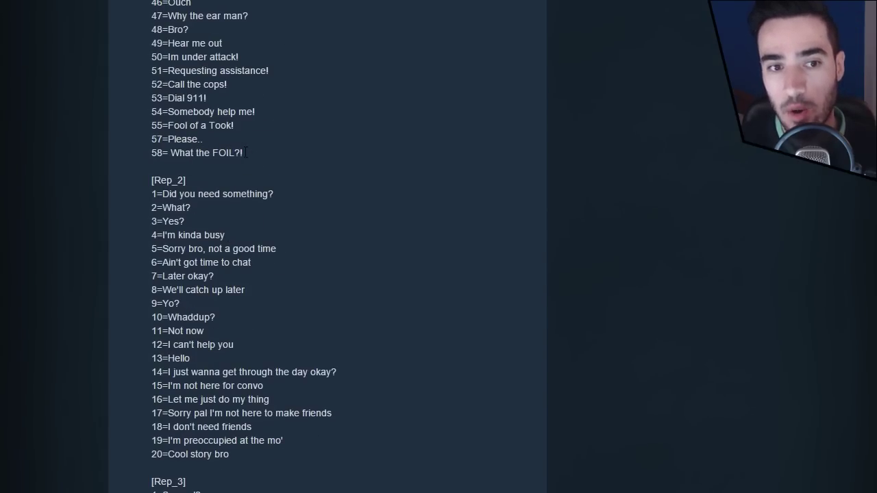
left_click_drag(246, 152, 150, 152)
scroll(227, 161, "up", 4)
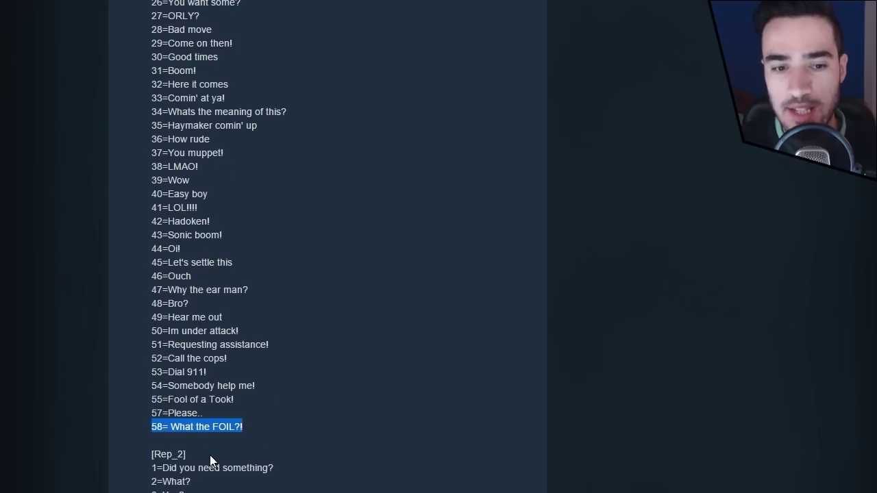
scroll(210, 455, "up", 6)
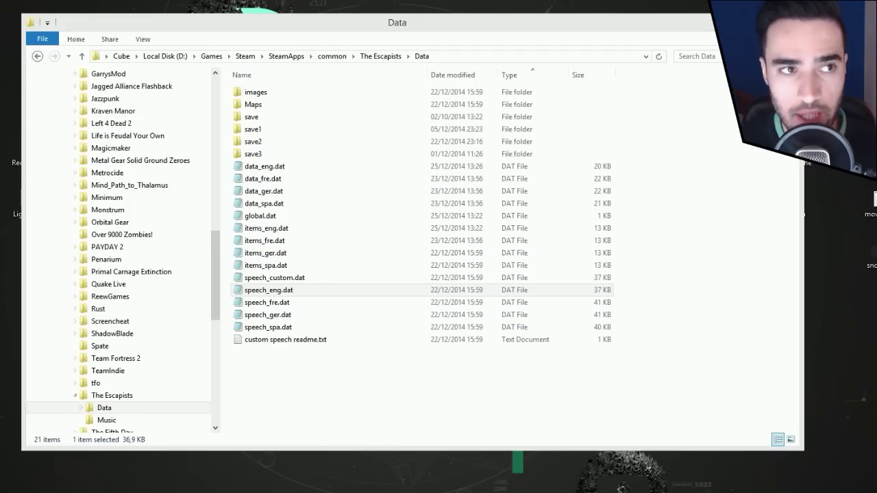
Copy the Desktop's speech_custom.dat into the Data folder, overwriting the old copy so it is now 39 KB
left_click_drag(284, 166, 313, 366)
left_click(337, 370)
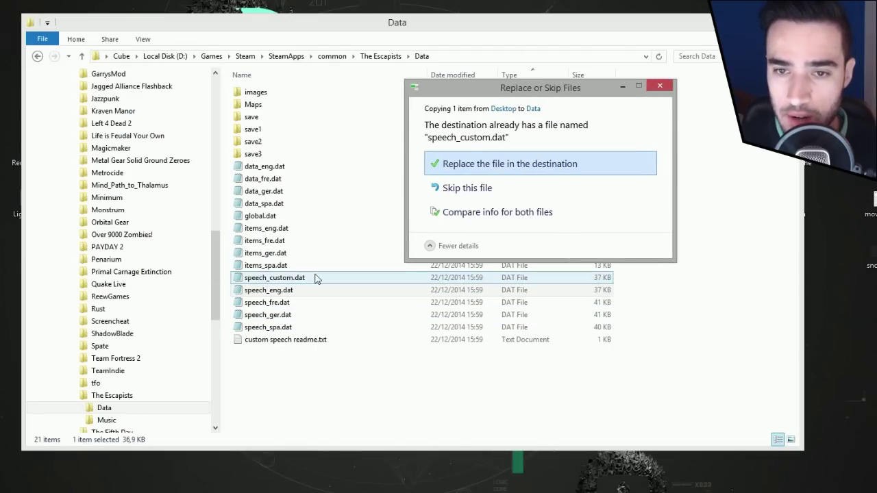
left_click(498, 166)
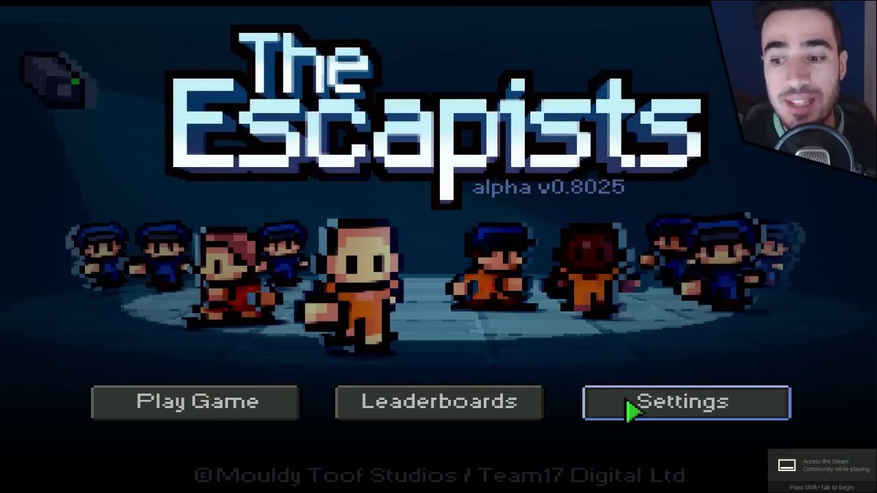
Enter speech_custom.dat as the Speech file in the game Settings and confirm
left_click(631, 409)
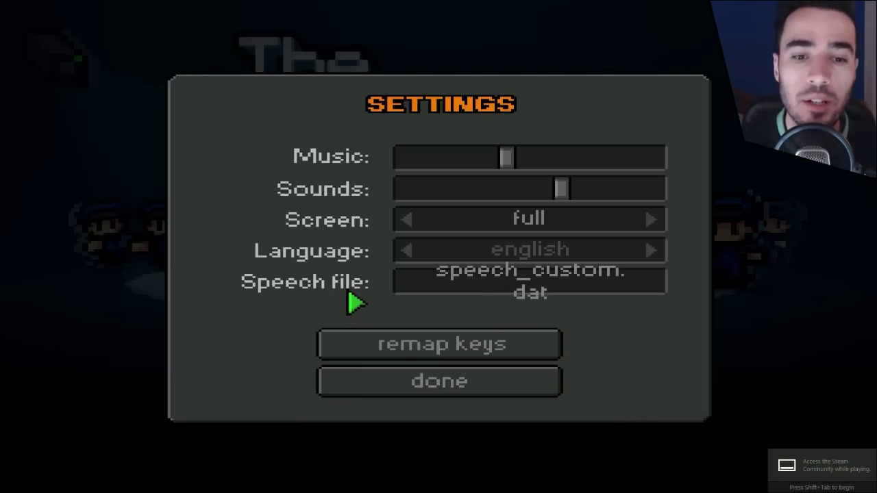
left_click(495, 286)
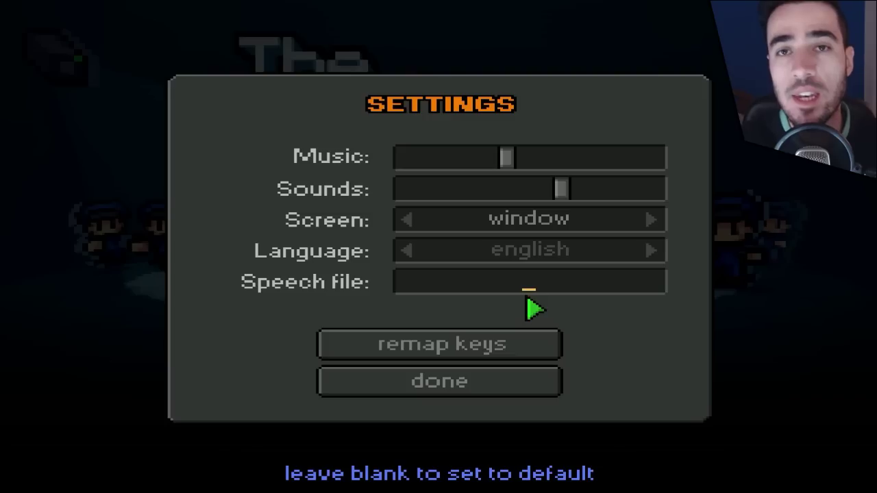
type("speech")
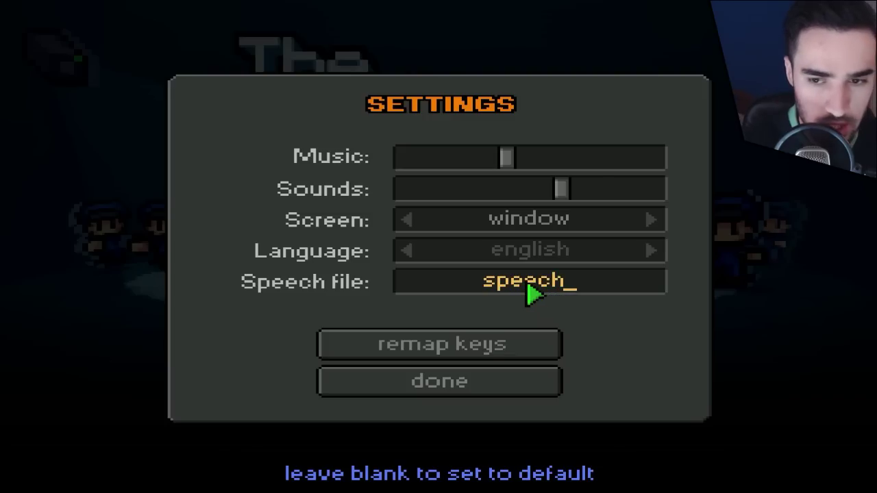
type("_")
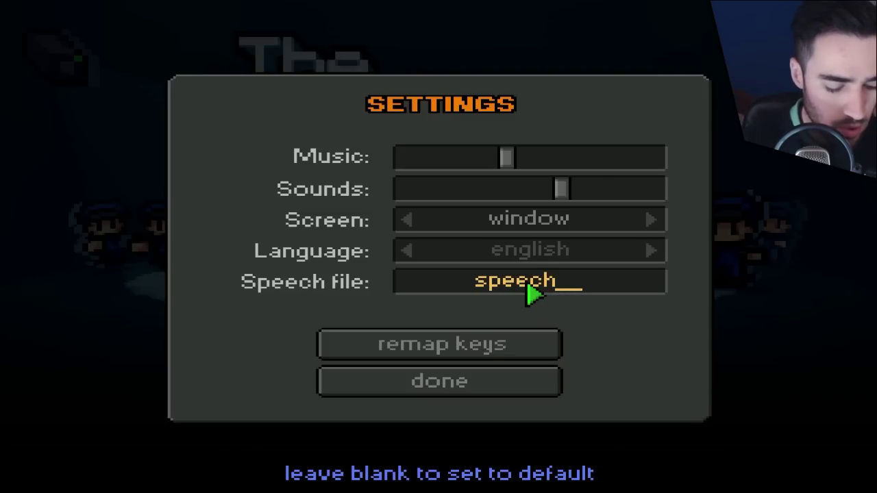
type("custom.dat")
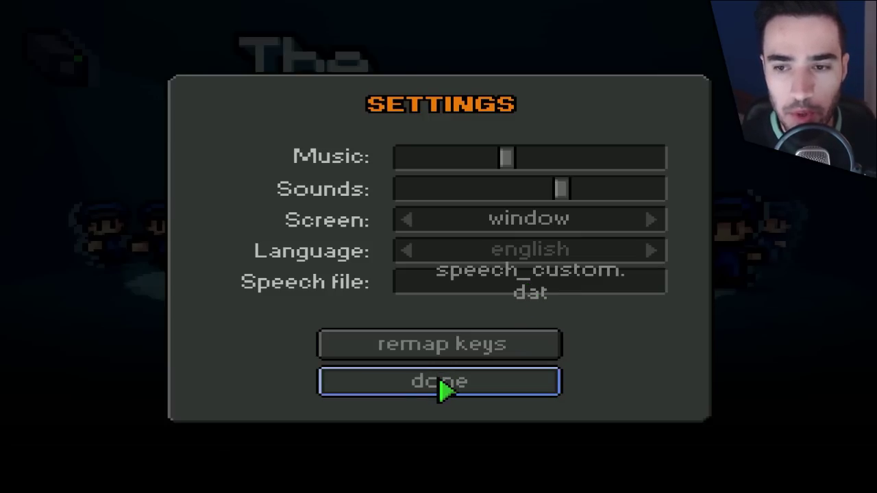
left_click(446, 387)
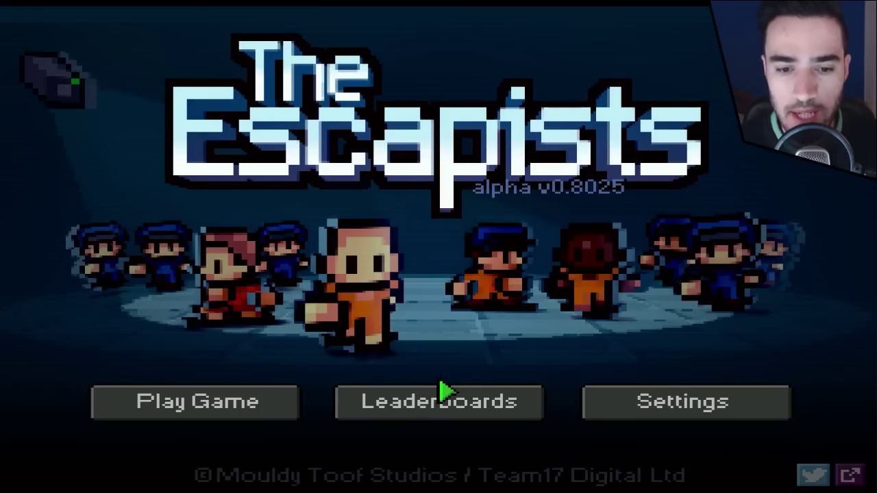
Load the Day 5 Shankton State Pen save and walk the inmate out of bed and left across the cell
left_click(253, 410)
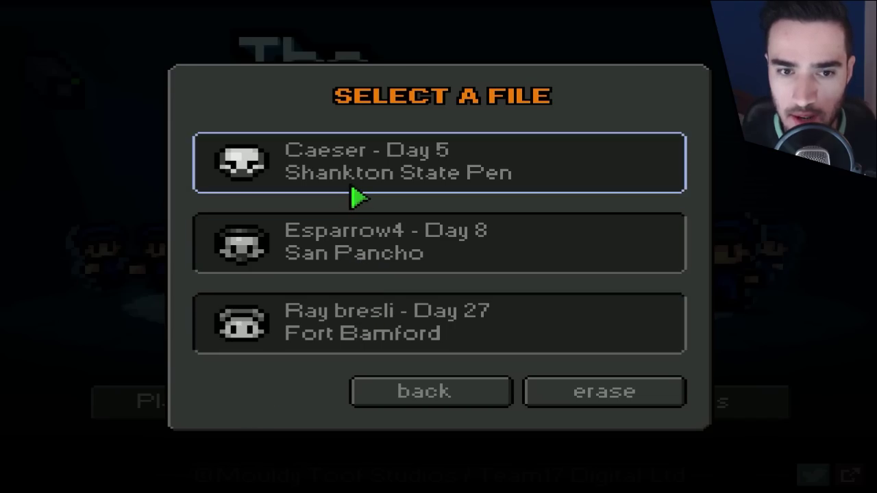
left_click(363, 180)
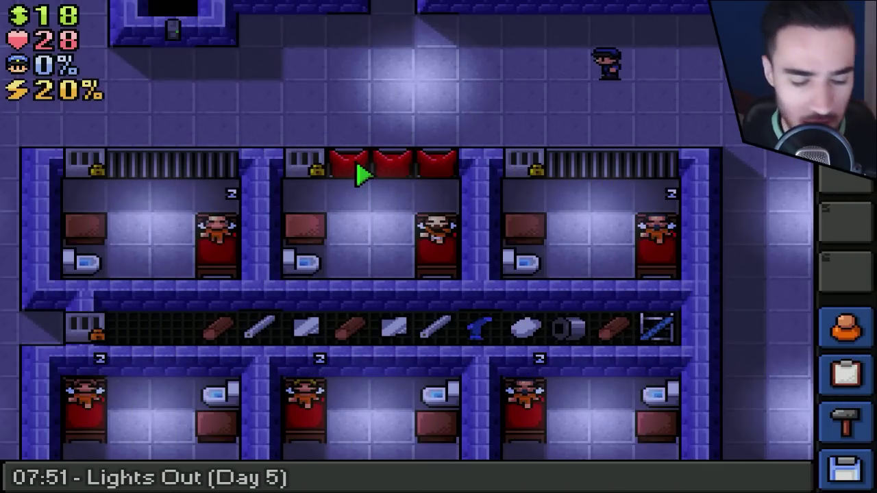
key("a")
key("w")
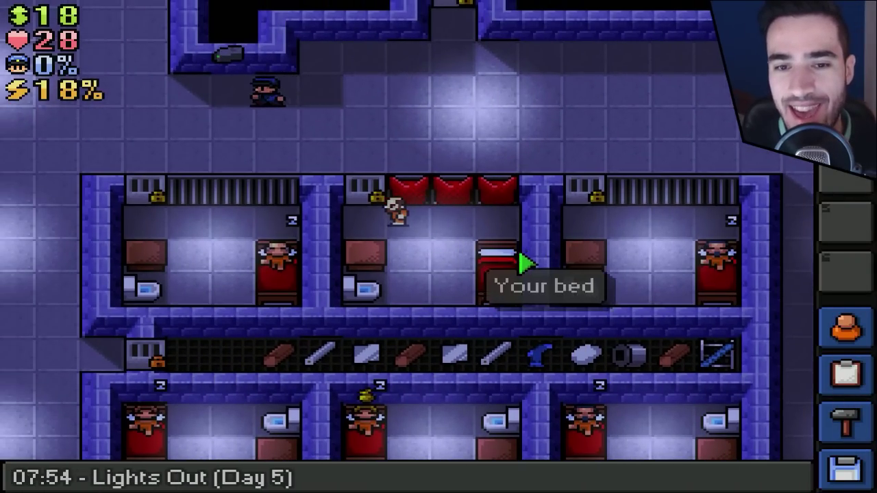
key("a")
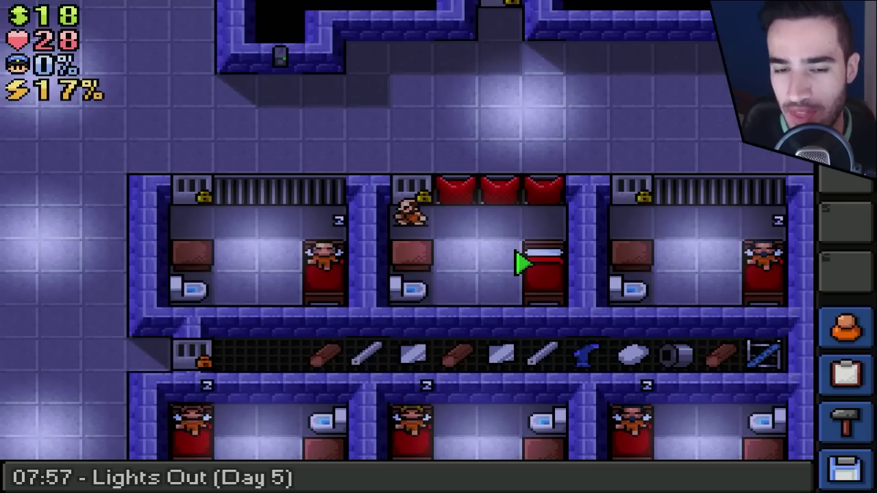